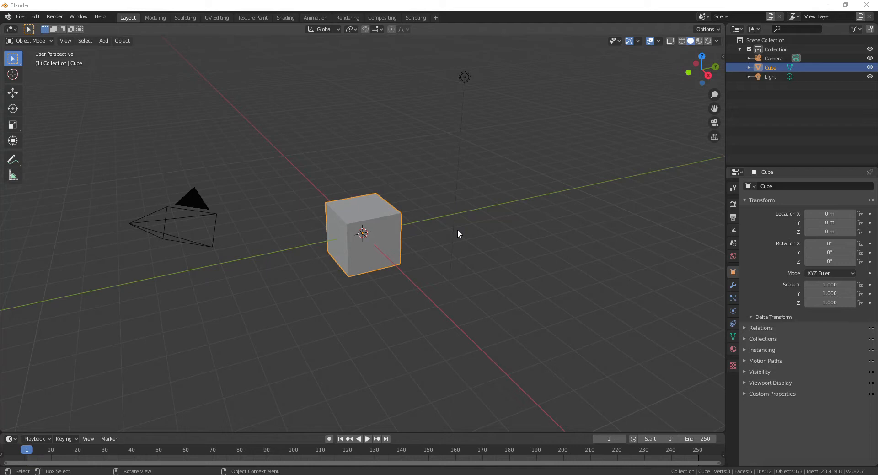
# Delete the light and the camera from the default scene, keeping only the cube
pyautogui.click(473, 260)
pyautogui.click(385, 243)
pyautogui.click(465, 77)
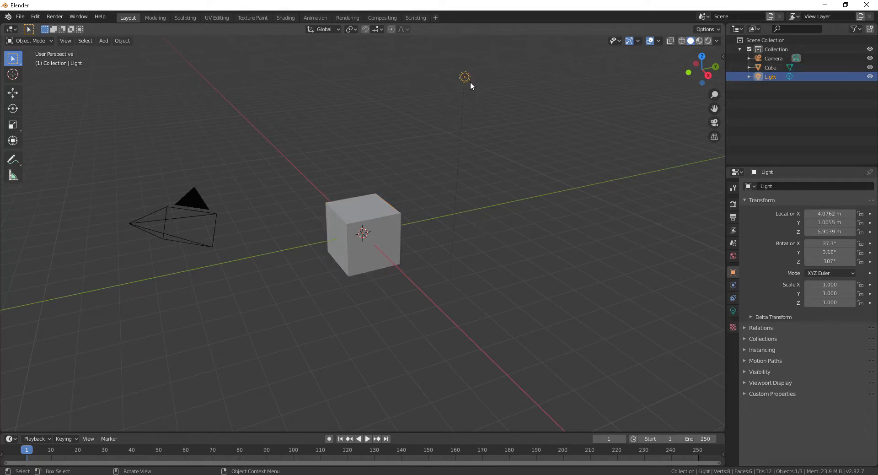
pyautogui.press('x')
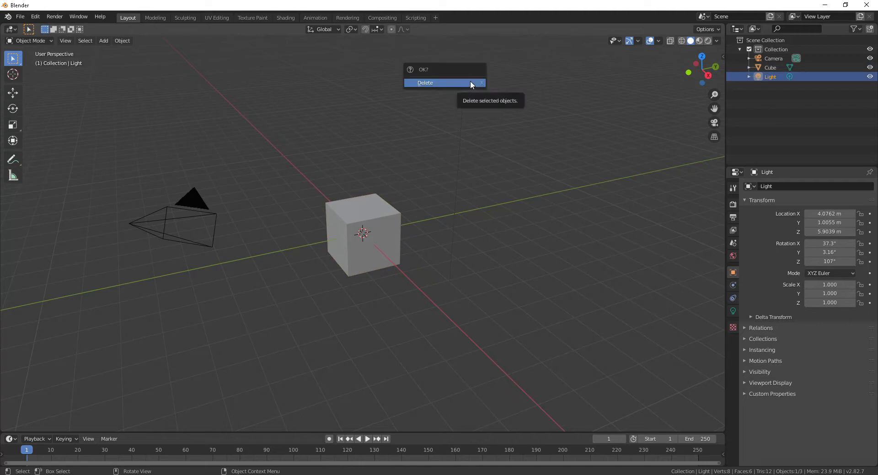
pyautogui.click(471, 81)
pyautogui.click(159, 234)
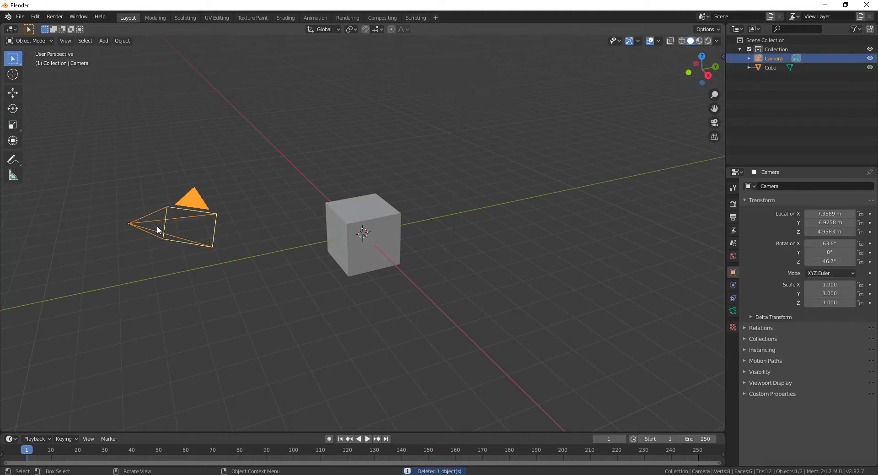
pyautogui.press('x')
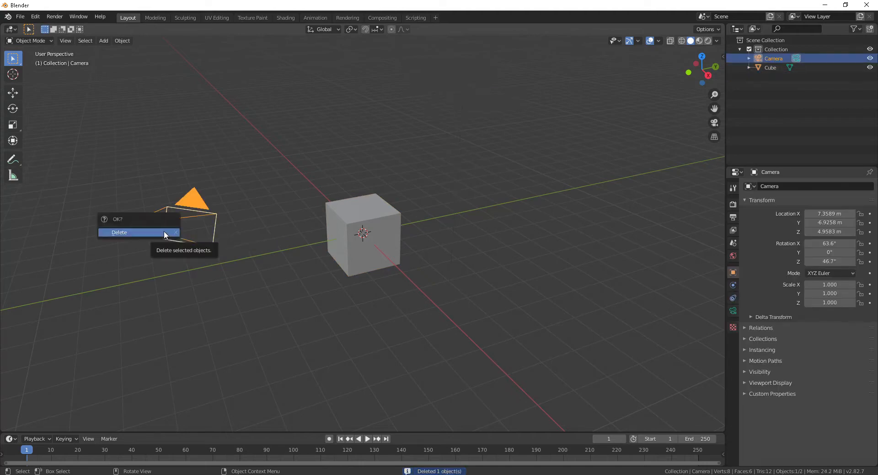
pyautogui.click(164, 233)
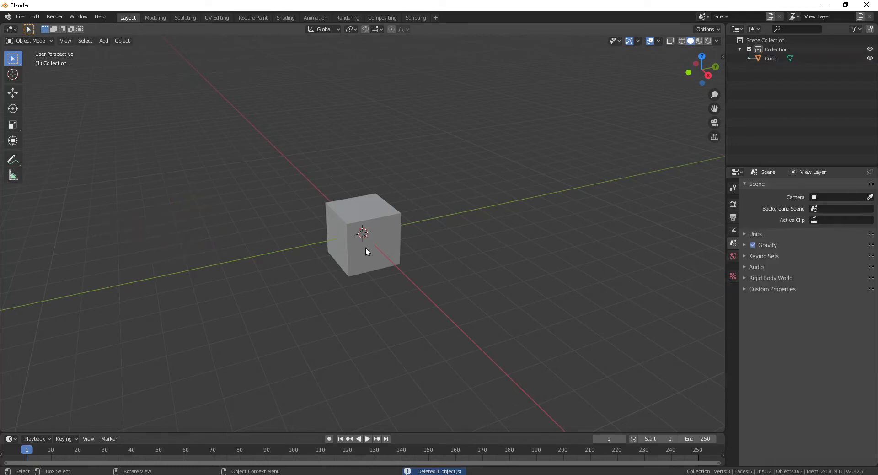
# Select the cube and switch it to Edit Mode
pyautogui.scroll(3, 411, 222)
pyautogui.click(363, 198)
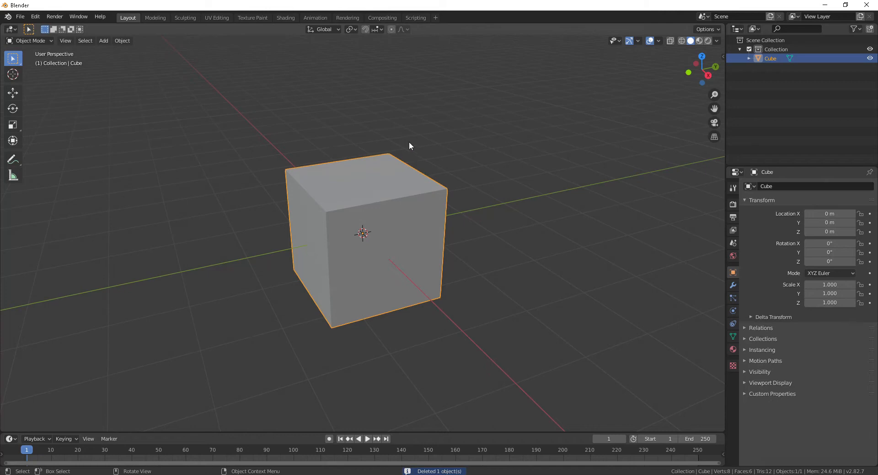
pyautogui.scroll(-2, 399, 197)
pyautogui.scroll(-1, 399, 198)
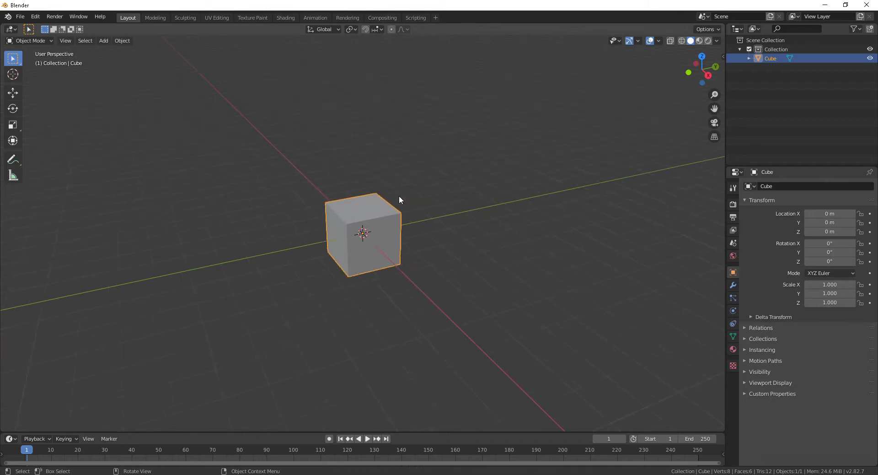
pyautogui.scroll(3, 410, 242)
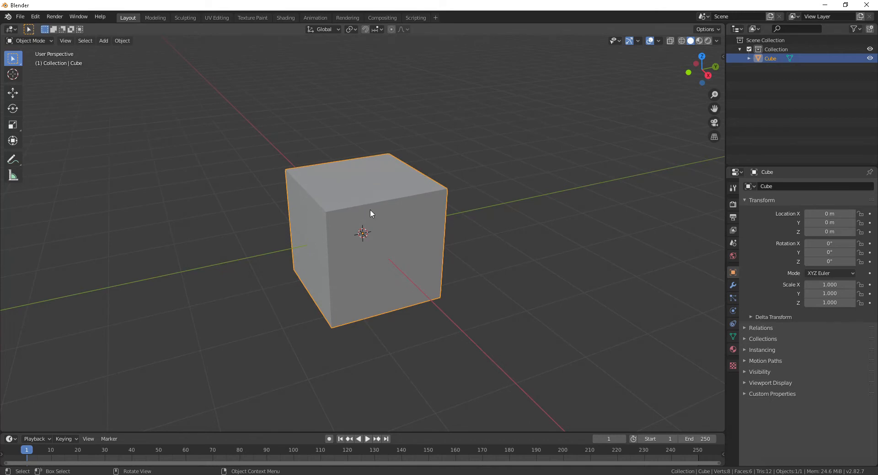
pyautogui.scroll(-3, 355, 200)
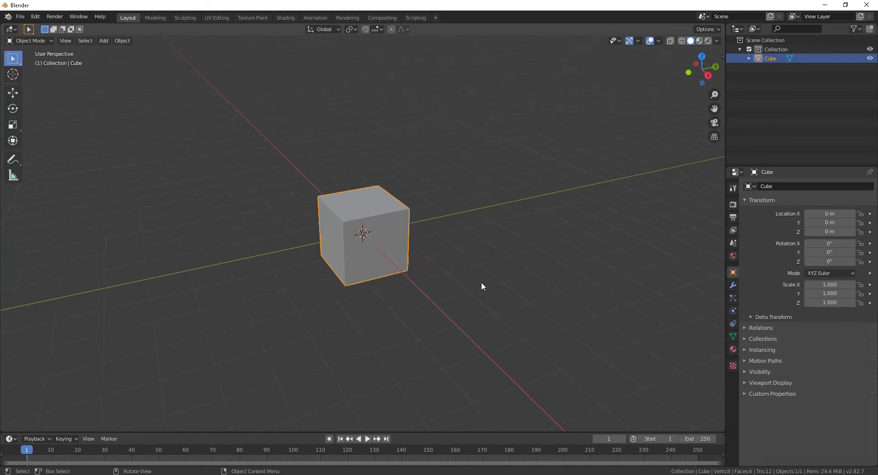
pyautogui.scroll(2, 434, 266)
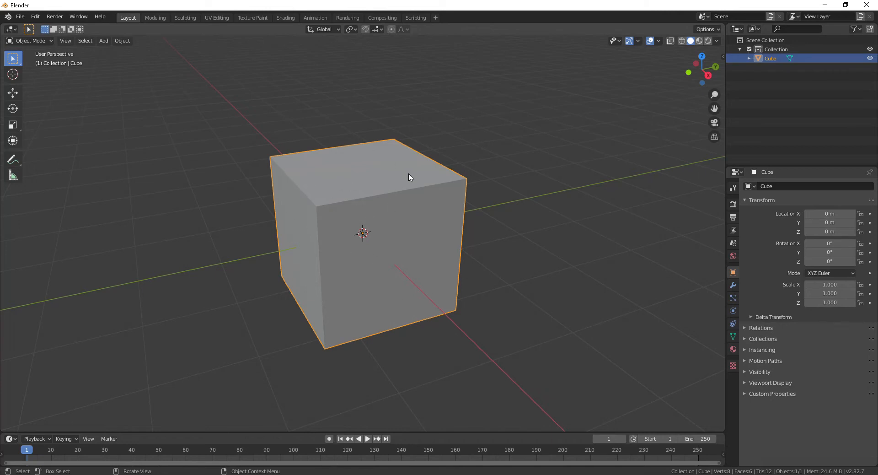
pyautogui.scroll(-3, 393, 196)
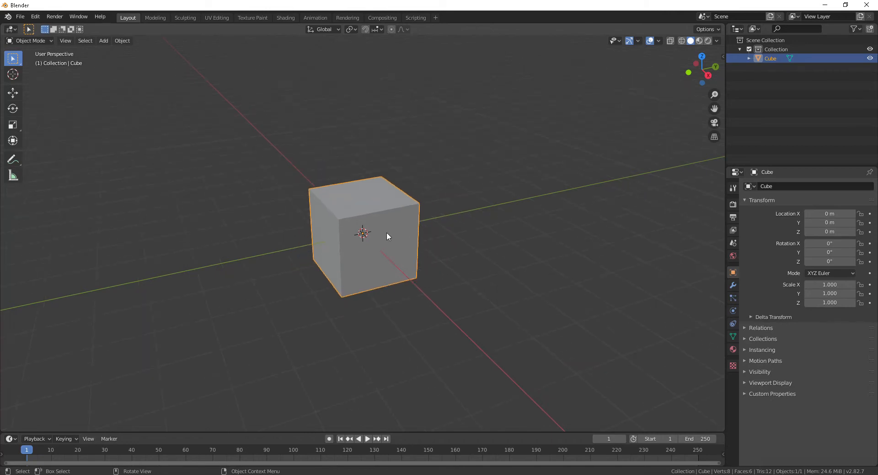
pyautogui.scroll(2, 389, 237)
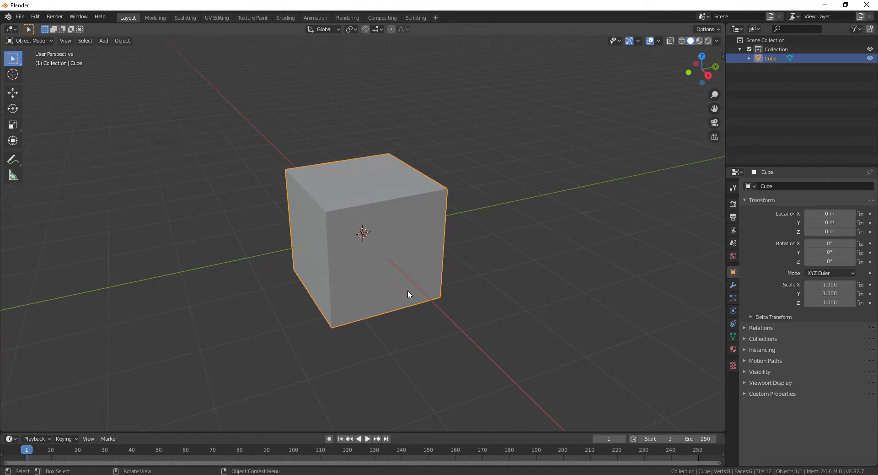
pyautogui.press('Tab')
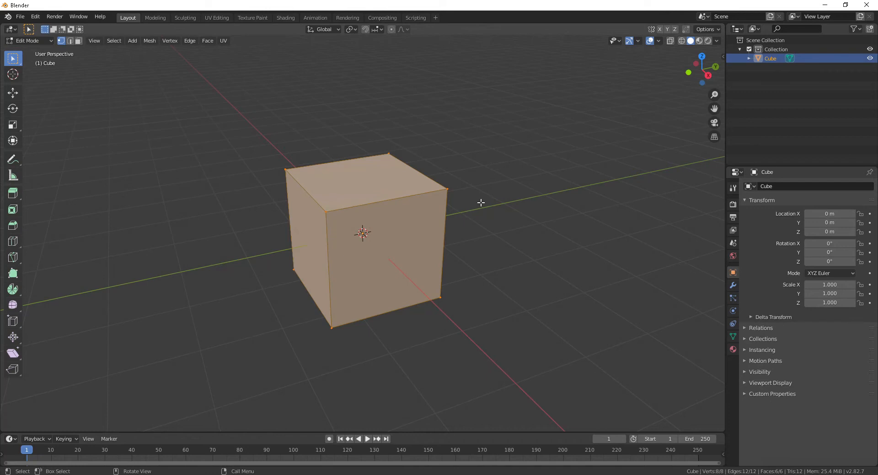
# Select single corner vertices of the cube in turn, and switch to Object Mode and back to Edit Mode
pyautogui.click(396, 154)
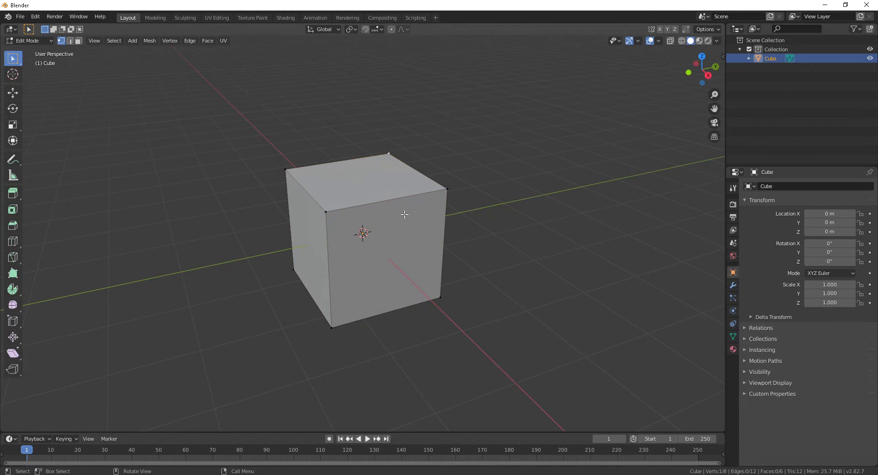
pyautogui.scroll(4, 437, 144)
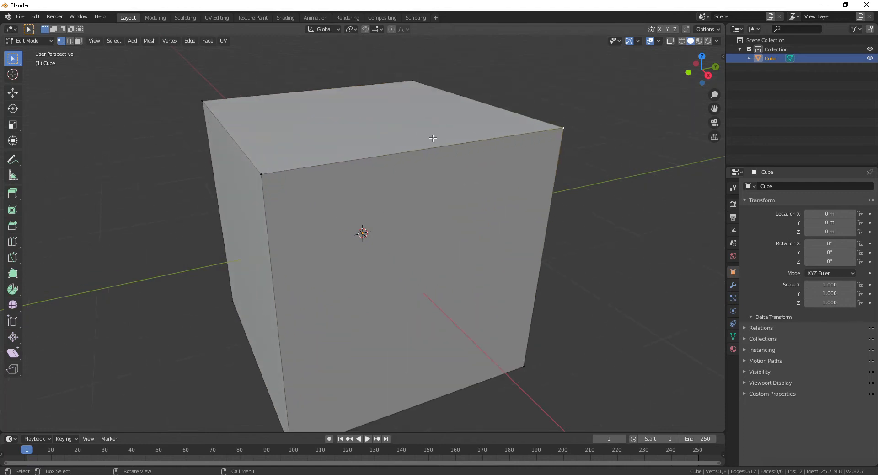
pyautogui.scroll(-2, 433, 137)
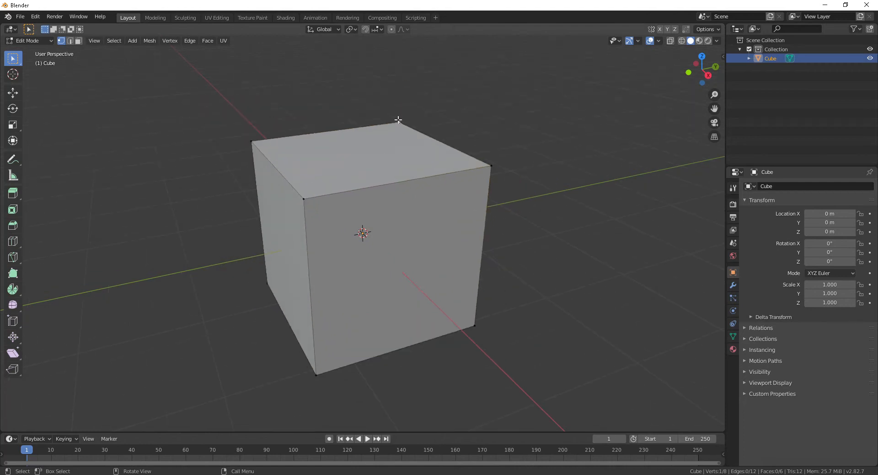
pyautogui.click(260, 146)
pyautogui.click(305, 200)
pyautogui.scroll(-2, 467, 261)
pyautogui.moveTo(466, 261); pyautogui.dragTo(460, 229, button='middle')
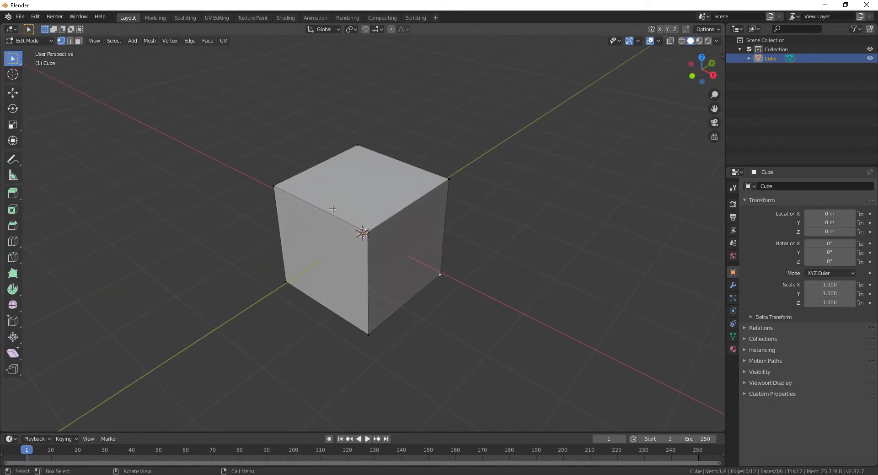
pyautogui.press('Tab')
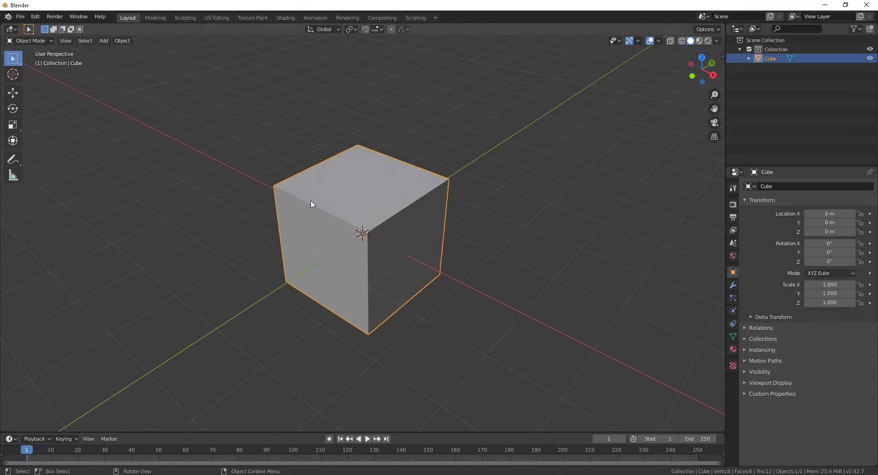
pyautogui.press('Tab')
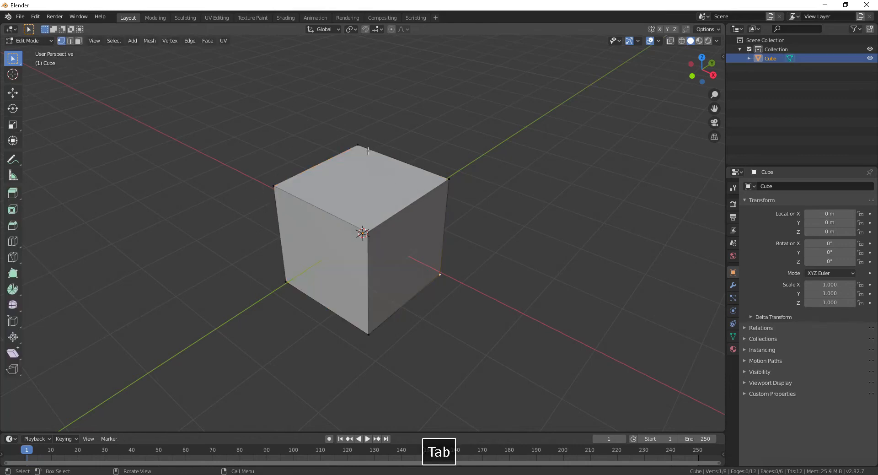
# Select the corner vertices of the cube's top face one at a time
pyautogui.click(274, 187)
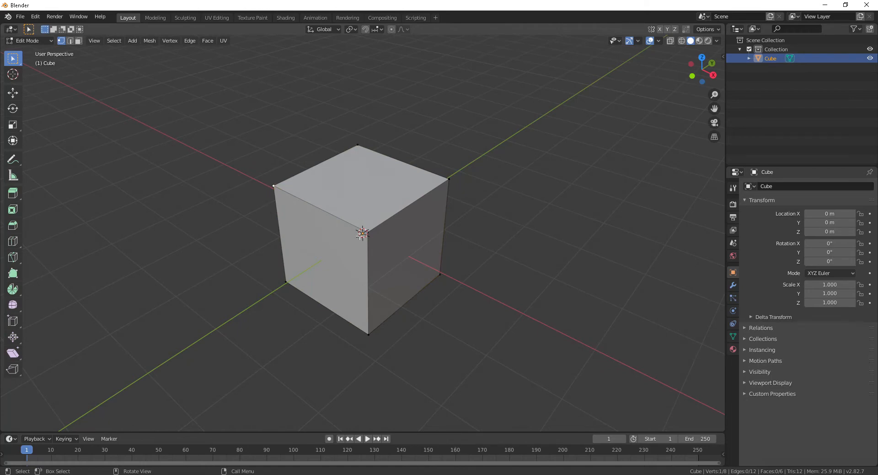
pyautogui.click(457, 178)
pyautogui.click(275, 187)
pyautogui.scroll(3, 396, 157)
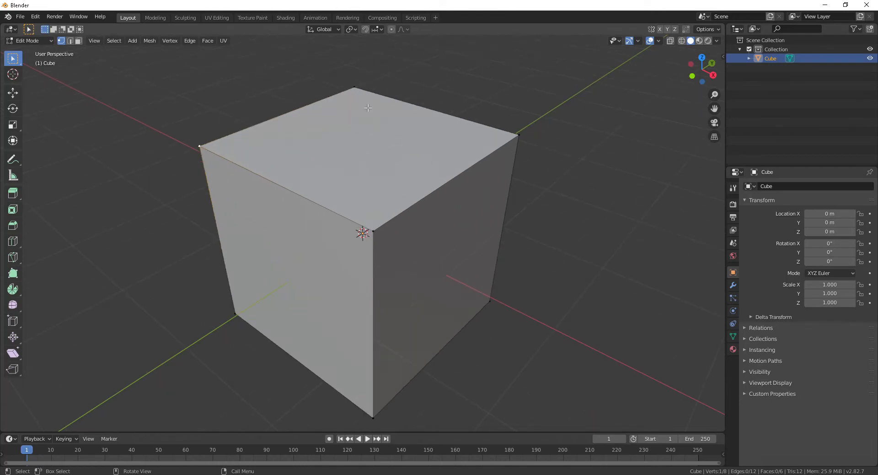
pyautogui.scroll(-1, 368, 106)
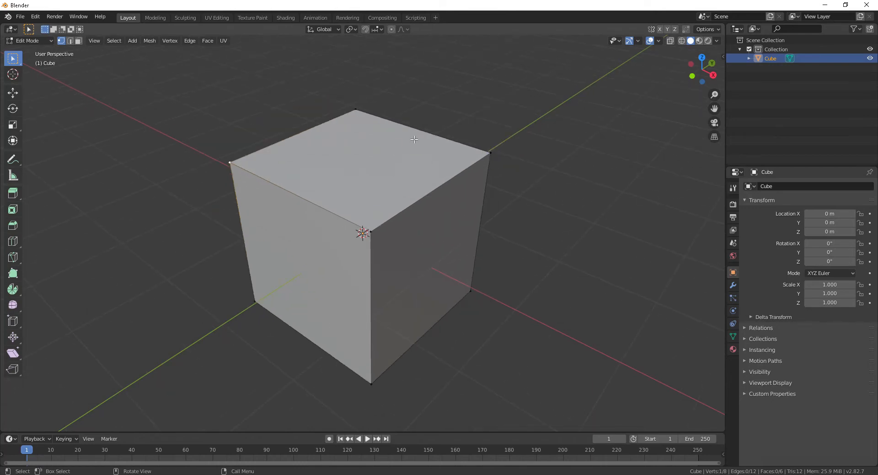
pyautogui.scroll(1, 414, 140)
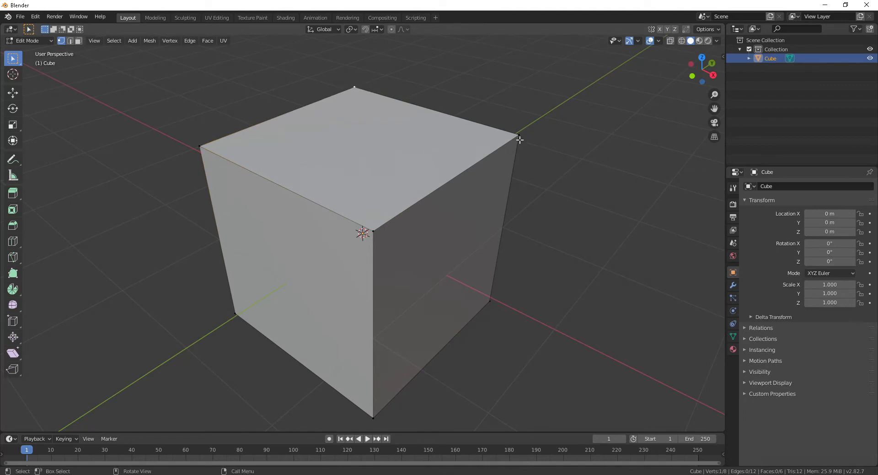
pyautogui.click(374, 230)
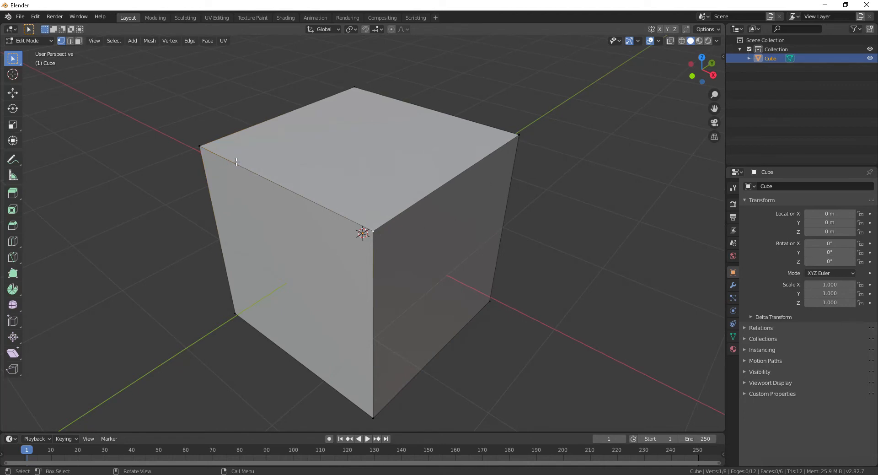
# Move three of the cube's top corner vertices individually, one downward and the others outward, to deform the shape
pyautogui.click(205, 145)
pyautogui.scroll(-2, 258, 135)
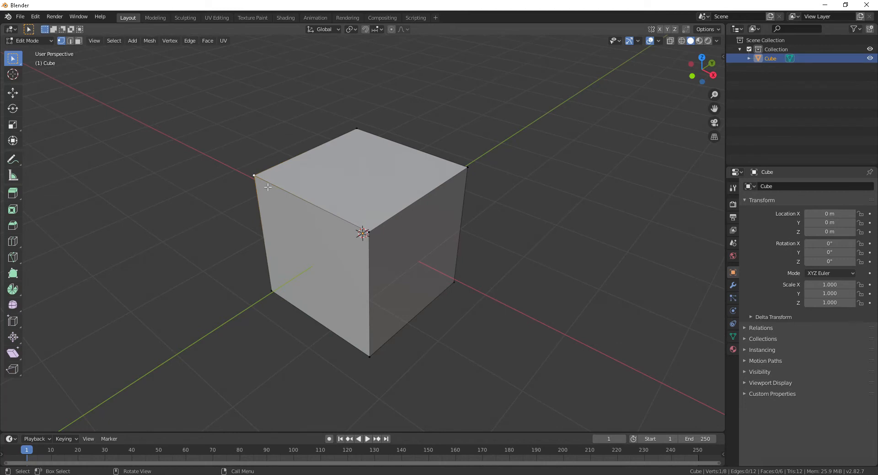
pyautogui.press('g')
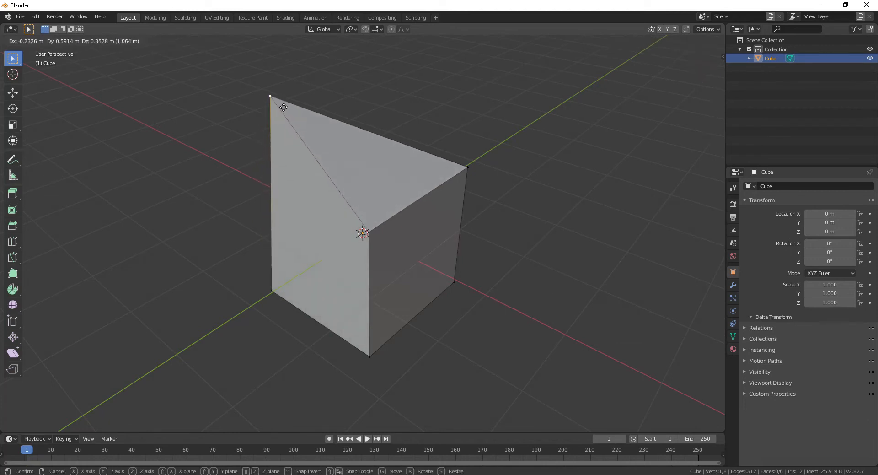
pyautogui.click(279, 241)
pyautogui.click(466, 176)
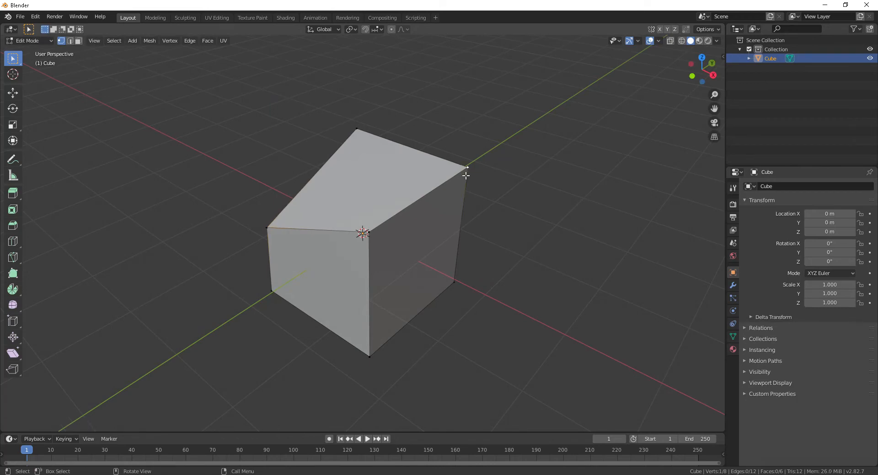
pyautogui.press('g')
pyautogui.click(542, 176)
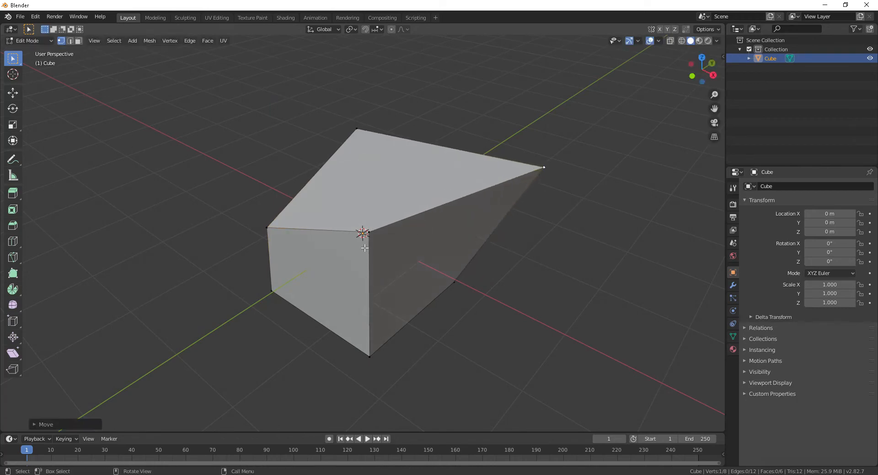
pyautogui.press('g')
pyautogui.click(473, 251)
pyautogui.moveTo(473, 251); pyautogui.dragTo(615, 200, button='middle')
pyautogui.moveTo(590, 285); pyautogui.dragTo(523, 249, button='middle')
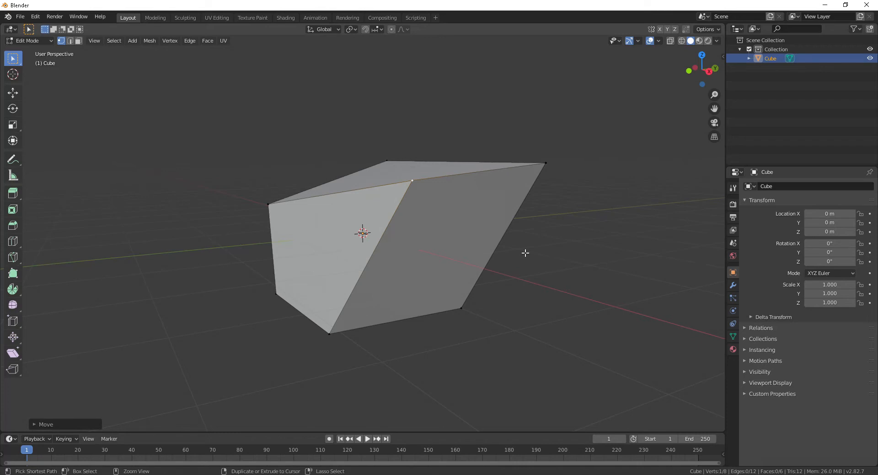
# Undo the three vertex moves on the cube
pyautogui.hotkey('ctrl', 'z')
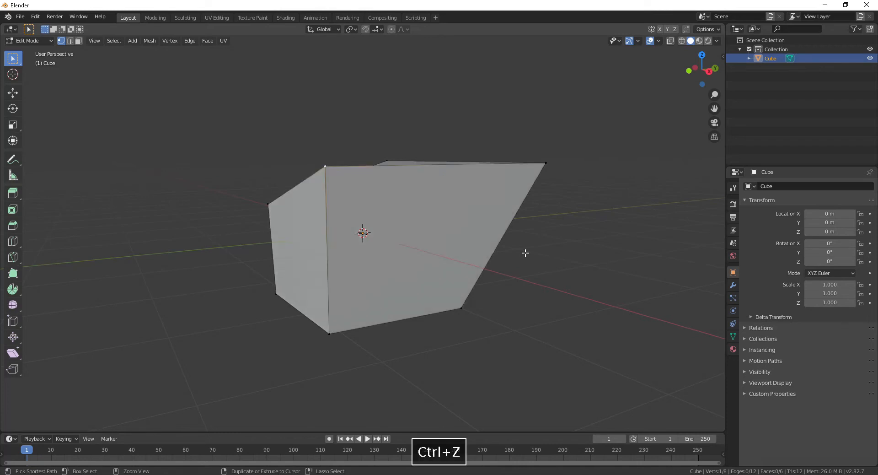
pyautogui.hotkey('ctrl', 'z')
pyautogui.hotkey('ctrl', 'z')
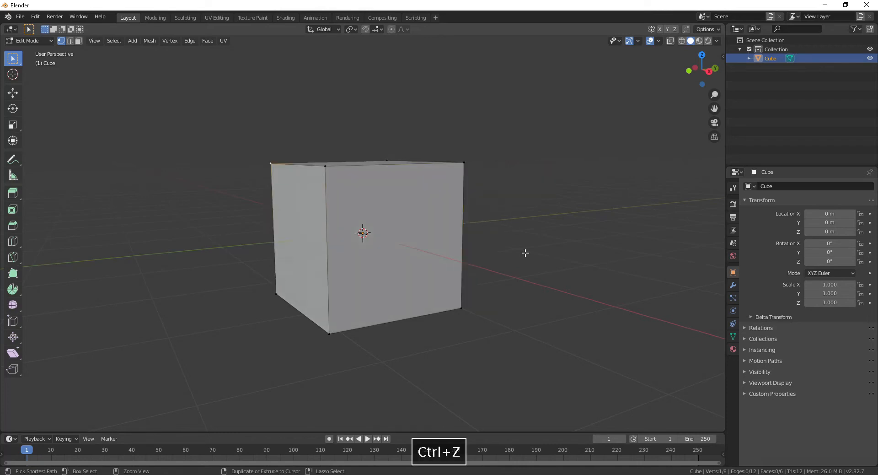
# Select all four corner vertices of the cube's top face together
pyautogui.moveTo(333, 170); pyautogui.dragTo(407, 260, button='middle')
pyautogui.scroll(1, 534, 82)
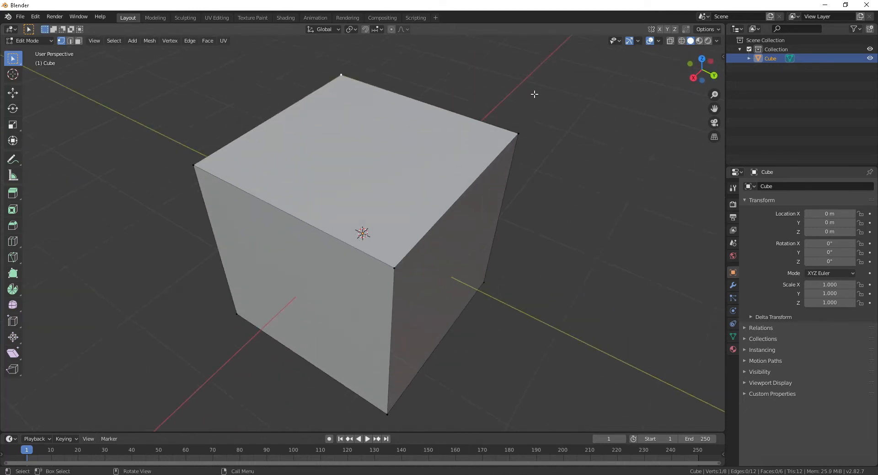
pyautogui.click(518, 134)
pyautogui.click(339, 66)
pyautogui.keyDown('shift'); pyautogui.click(519, 134); pyautogui.keyUp('shift')
pyautogui.keyDown('shift'); pyautogui.click(395, 270); pyautogui.keyUp('shift')
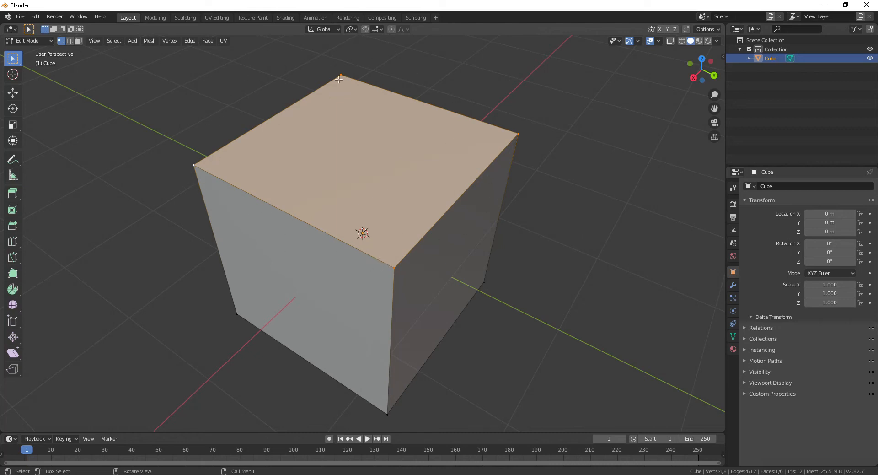
pyautogui.moveTo(453, 266); pyautogui.dragTo(375, 193, button='middle')
pyautogui.moveTo(479, 216); pyautogui.dragTo(374, 225, button='middle')
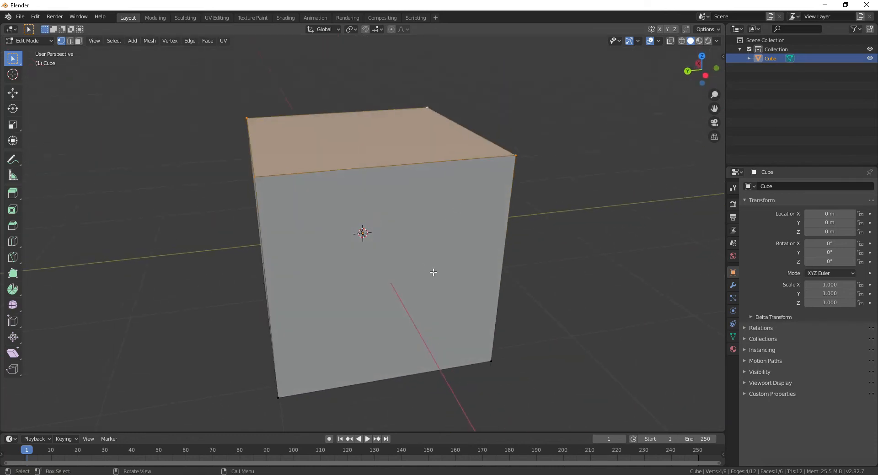
pyautogui.moveTo(434, 247); pyautogui.dragTo(470, 216, button='middle')
pyautogui.moveTo(430, 316); pyautogui.dragTo(496, 331, button='middle')
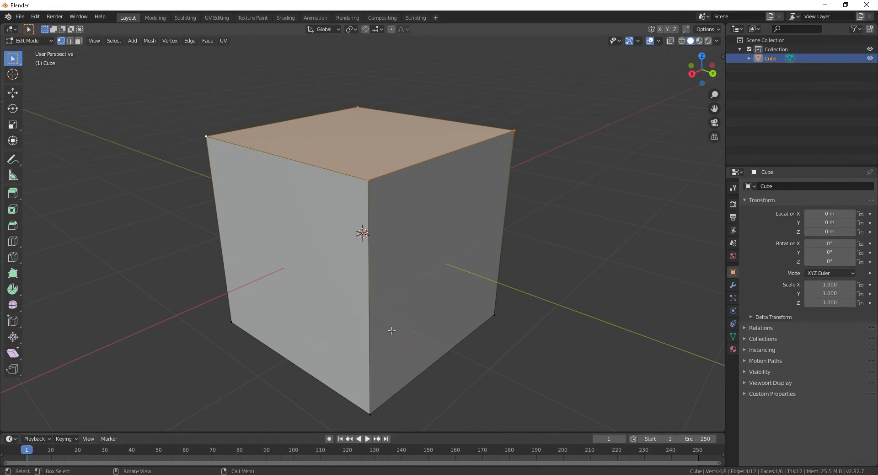
# Clear the selection and reselect the four corner vertices of the cube's top face one by one
pyautogui.moveTo(419, 228); pyautogui.dragTo(441, 204, button='middle')
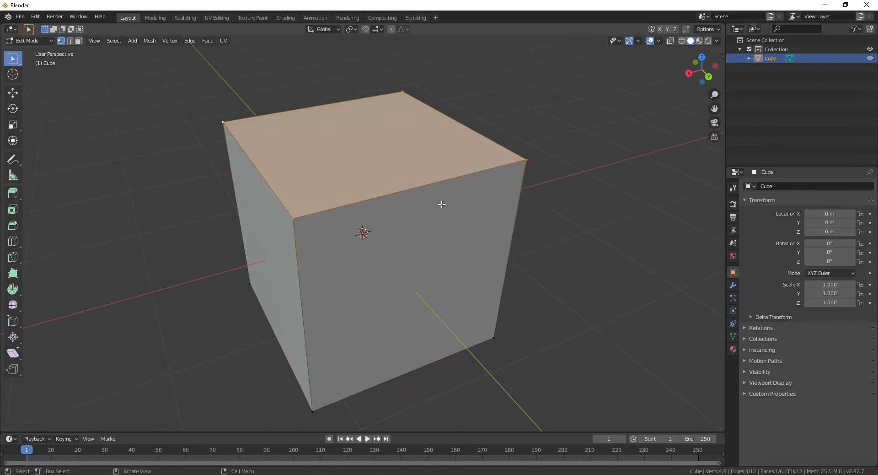
pyautogui.click(501, 195)
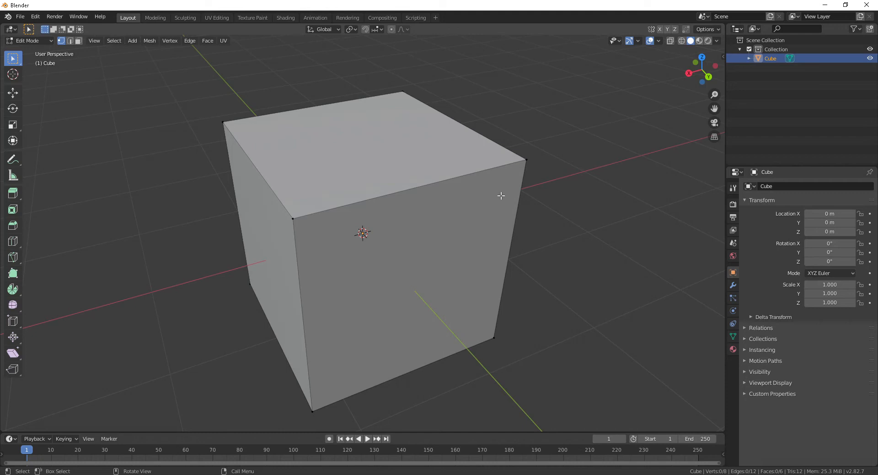
pyautogui.scroll(-2, 502, 195)
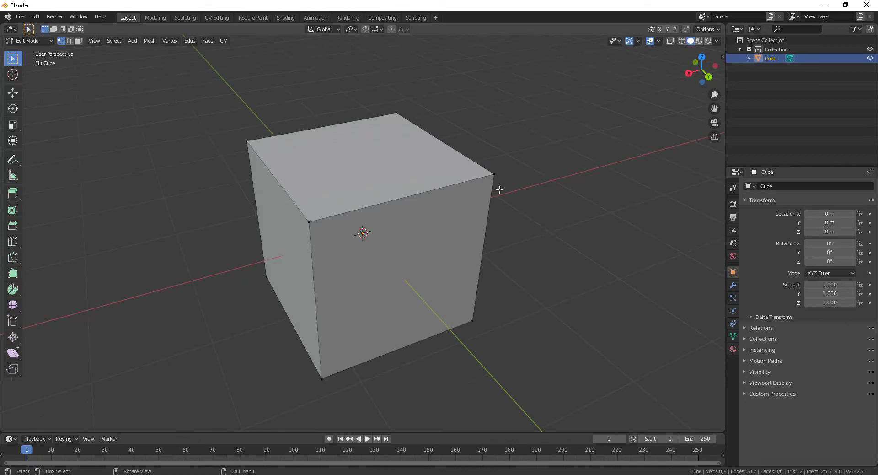
pyautogui.click(470, 181)
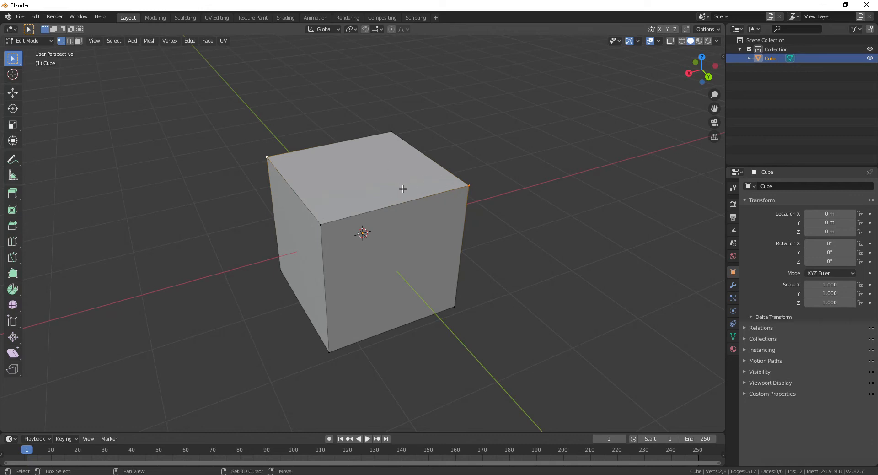
pyautogui.keyDown('shift'); pyautogui.click(322, 225); pyautogui.keyUp('shift')
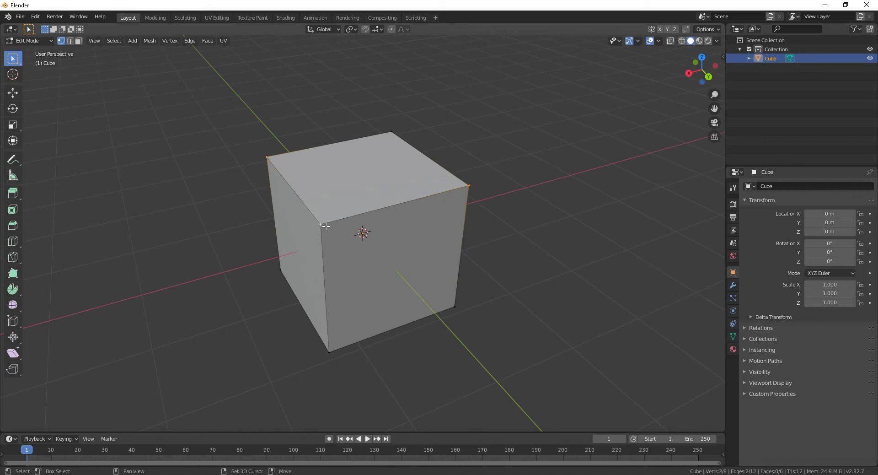
pyautogui.keyDown('shift'); pyautogui.click(389, 134); pyautogui.keyUp('shift')
pyautogui.click(526, 182)
pyautogui.keyDown('shift'); pyautogui.click(320, 225); pyautogui.keyUp('shift')
pyautogui.keyDown('shift'); pyautogui.click(265, 158); pyautogui.keyUp('shift')
pyautogui.keyDown('shift'); pyautogui.click(390, 133); pyautogui.keyUp('shift')
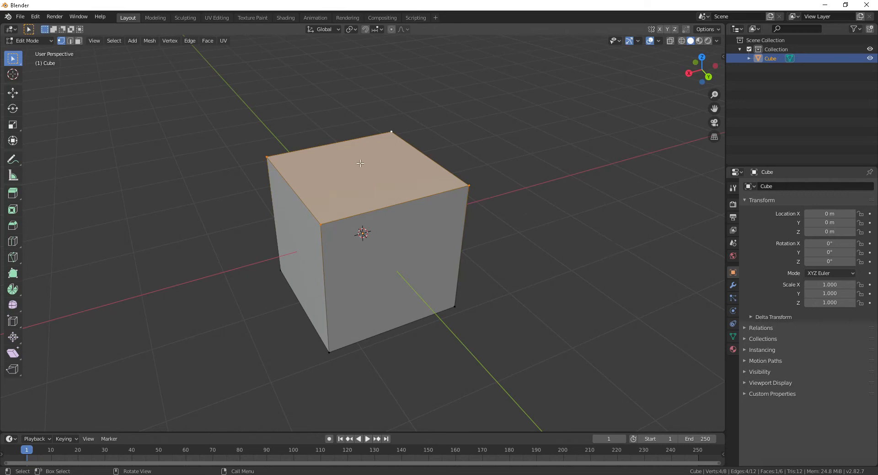
# Scale the top face's four vertices down to a tiny square so the cube tapers like a pyramid
pyautogui.press('s')
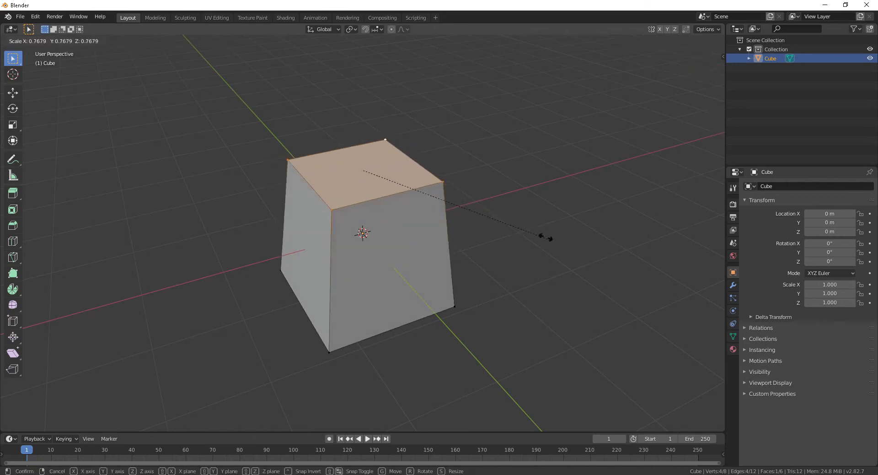
pyautogui.click(389, 174)
pyautogui.scroll(-1, 375, 181)
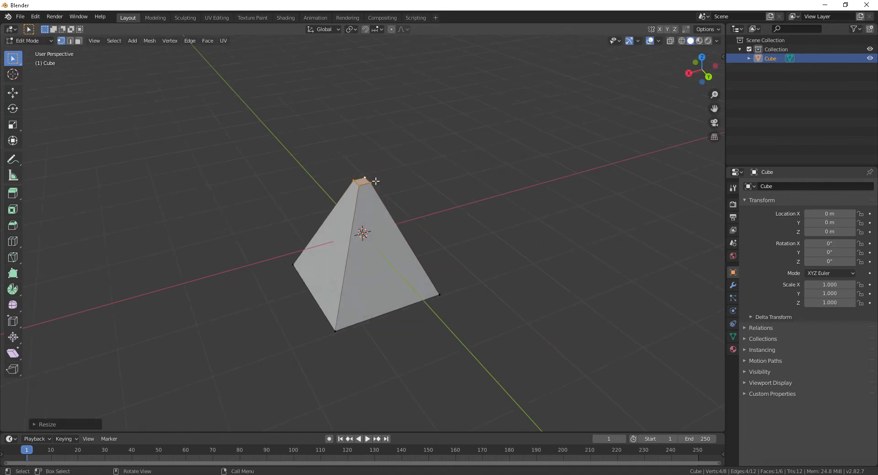
# Select all four corner vertices of the pyramid's base
pyautogui.scroll(2, 377, 182)
pyautogui.moveTo(377, 183); pyautogui.dragTo(461, 240, button='middle')
pyautogui.click(452, 365)
pyautogui.keyDown('shift'); pyautogui.click(446, 261); pyautogui.keyUp('shift')
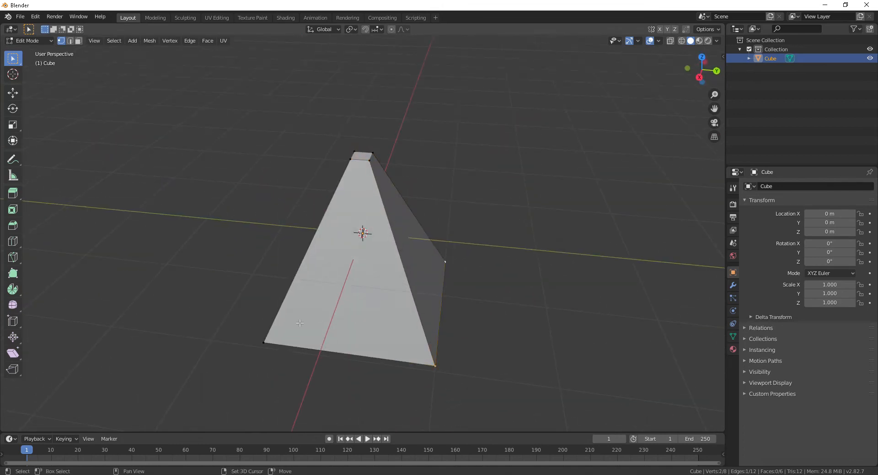
pyautogui.keyDown('shift'); pyautogui.click(262, 341); pyautogui.keyUp('shift')
pyautogui.moveTo(442, 354); pyautogui.dragTo(526, 352, button='middle')
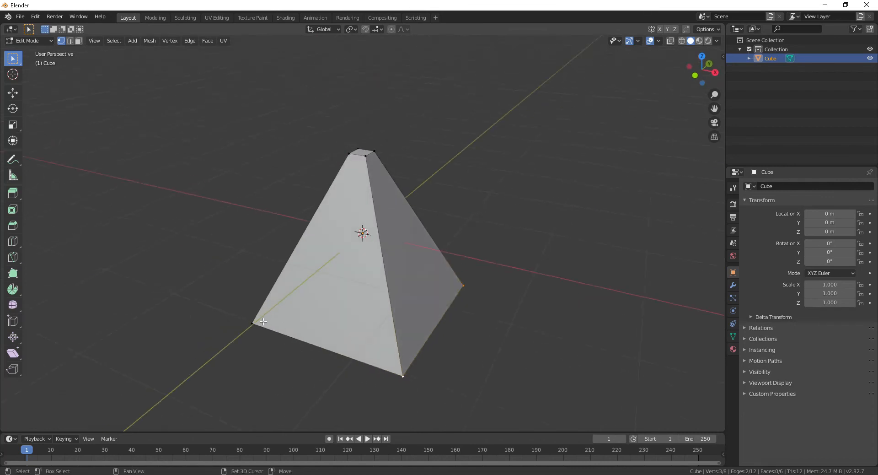
pyautogui.keyDown('shift'); pyautogui.click(252, 322); pyautogui.keyUp('shift')
# Scale the four base vertices up uniformly to widen the pyramid's base, and clear the selection
pyautogui.moveTo(354, 346); pyautogui.dragTo(393, 352, button='middle')
pyautogui.press('s')
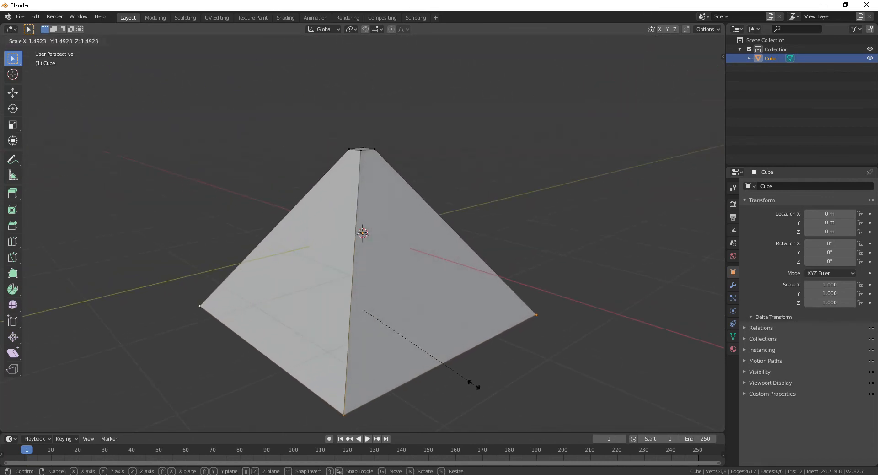
pyautogui.click(482, 392)
pyautogui.scroll(-4, 467, 306)
pyautogui.moveTo(467, 306); pyautogui.dragTo(439, 309, button='middle')
pyautogui.click(456, 225)
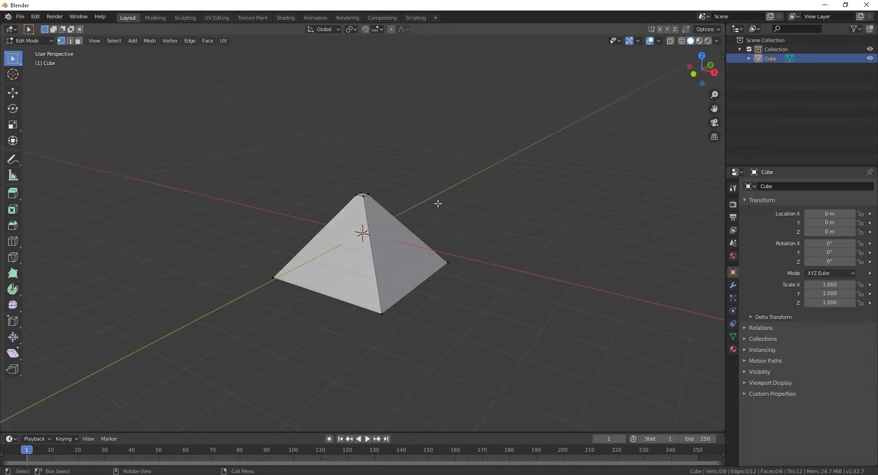
# Select the four corner vertices of one sloping side face of the pyramid
pyautogui.scroll(2, 439, 207)
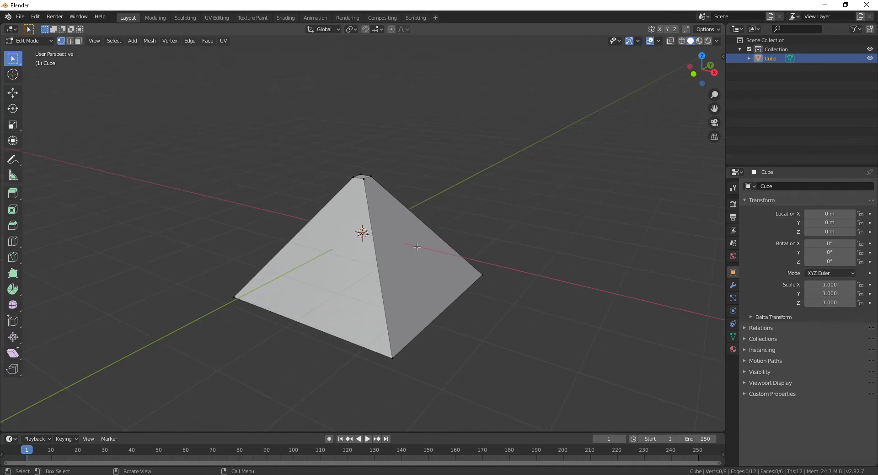
pyautogui.click(371, 176)
pyautogui.keyDown('shift'); pyautogui.click(482, 275); pyautogui.keyUp('shift')
pyautogui.keyDown('shift'); pyautogui.click(394, 353); pyautogui.keyUp('shift')
pyautogui.keyDown('shift'); pyautogui.click(362, 180); pyautogui.keyUp('shift')
# Replace the selection with one base corner vertex and two adjoining vertices of the small top face
pyautogui.click(460, 171)
pyautogui.keyDown('shift'); pyautogui.click(224, 309); pyautogui.keyUp('shift')
pyautogui.keyDown('shift'); pyautogui.click(349, 178); pyautogui.keyUp('shift')
pyautogui.keyDown('shift'); pyautogui.click(365, 171); pyautogui.keyUp('shift')
pyautogui.moveTo(372, 210); pyautogui.dragTo(453, 228, button='middle')
pyautogui.scroll(3, 452, 226)
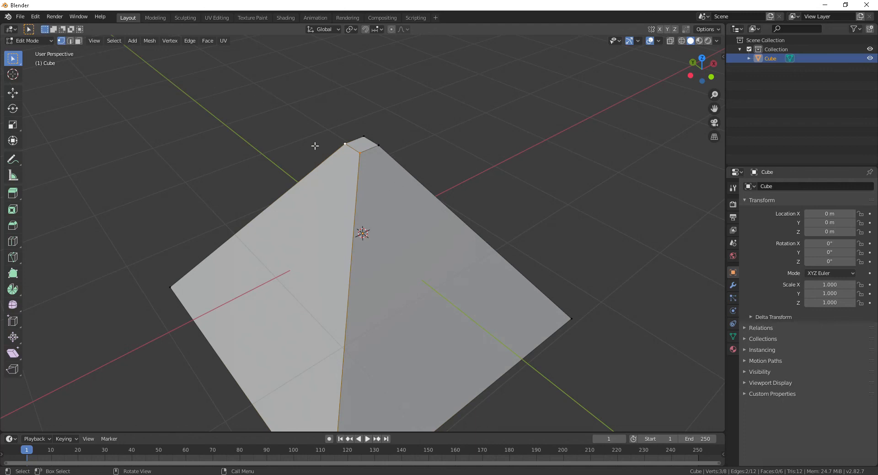
# Change to edge select mode and select individual sloping edges of the pyramid
pyautogui.click(70, 42)
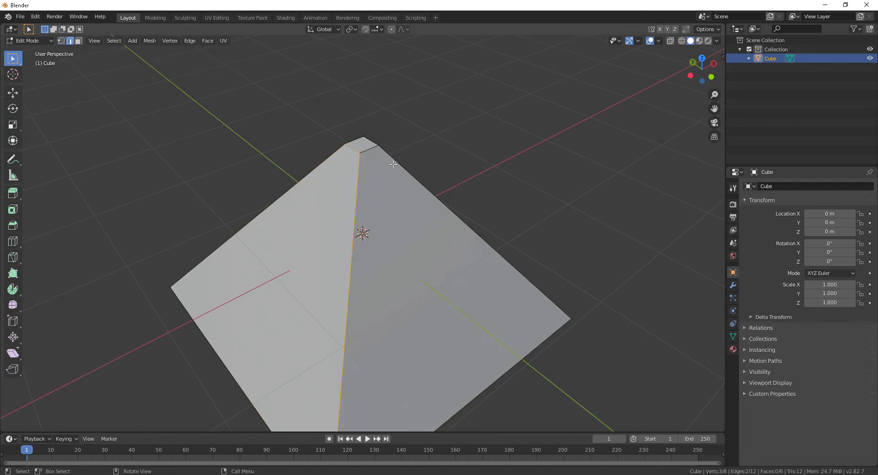
pyautogui.click(393, 164)
pyautogui.click(360, 228)
pyautogui.click(294, 228)
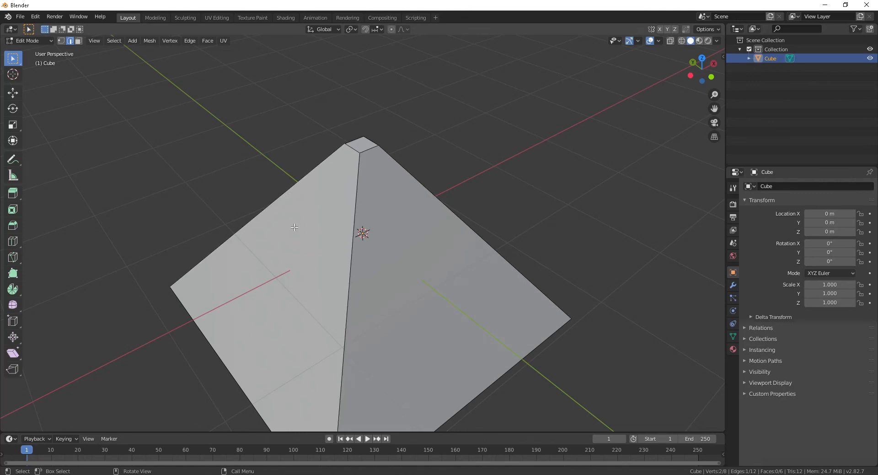
pyautogui.moveTo(294, 227); pyautogui.dragTo(388, 230, button='middle')
pyautogui.press('g')
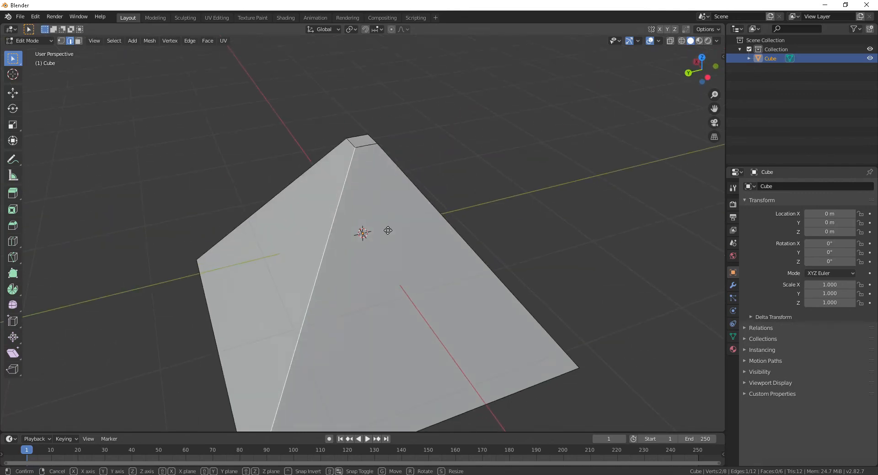
pyautogui.rightClick(439, 252)
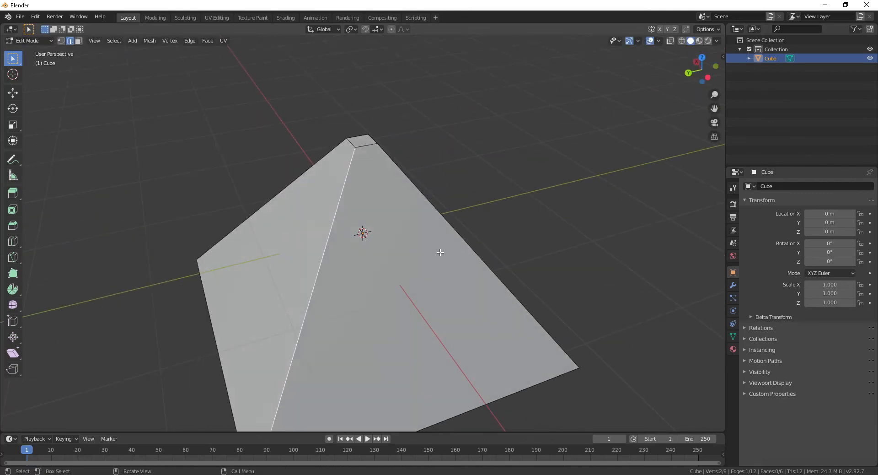
# Change to face select mode and select the pyramid's side faces individually, ending with the small top face
pyautogui.moveTo(484, 231); pyautogui.dragTo(377, 235, button='middle')
pyautogui.scroll(-3, 377, 236)
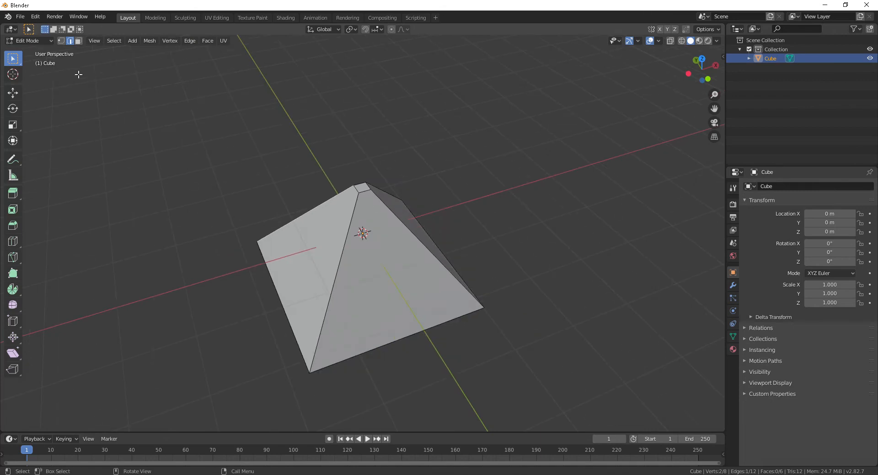
pyautogui.click(78, 41)
pyautogui.click(423, 317)
pyautogui.moveTo(423, 318); pyautogui.dragTo(463, 348, button='middle')
pyautogui.click(412, 292)
pyautogui.click(371, 229)
pyautogui.moveTo(349, 195); pyautogui.dragTo(363, 242, button='middle')
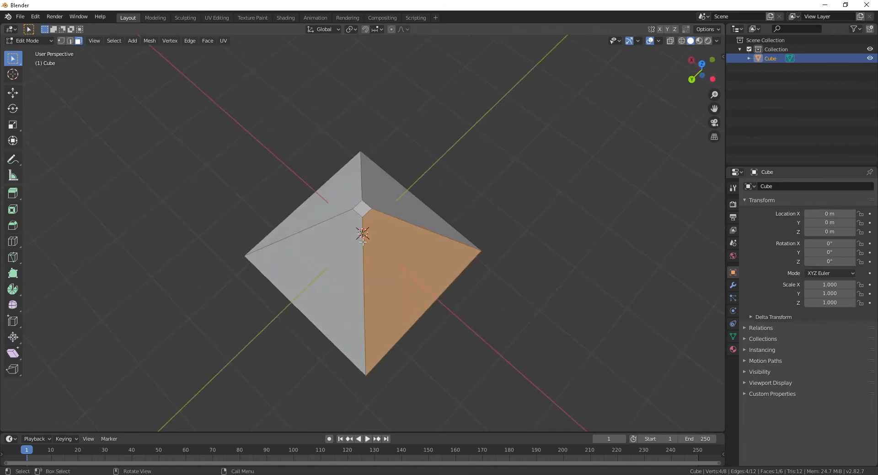
pyautogui.click(366, 205)
pyautogui.moveTo(366, 204); pyautogui.dragTo(94, 80, button='middle')
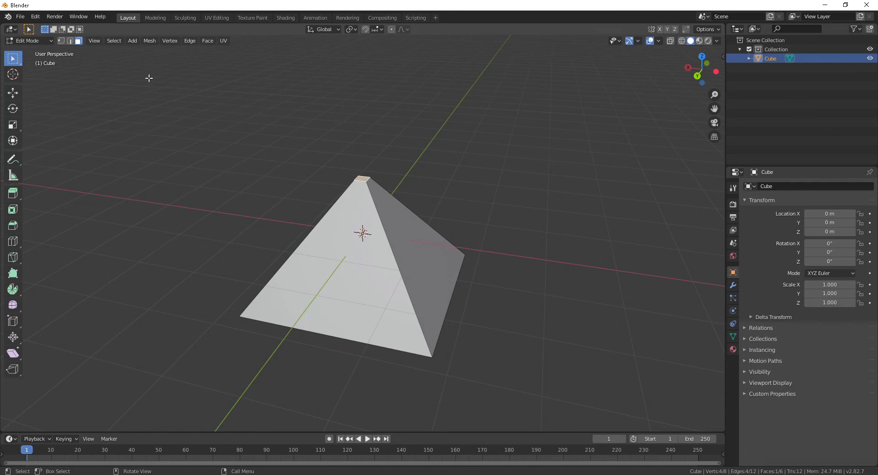
# Cycle the mesh selection mode through vertex, edge and face
pyautogui.press('1')
pyautogui.press('2')
pyautogui.press('3')
# Select one of the pyramid's side faces, followed by its bottom face
pyautogui.click(378, 274)
pyautogui.moveTo(433, 348); pyautogui.dragTo(408, 233, button='middle')
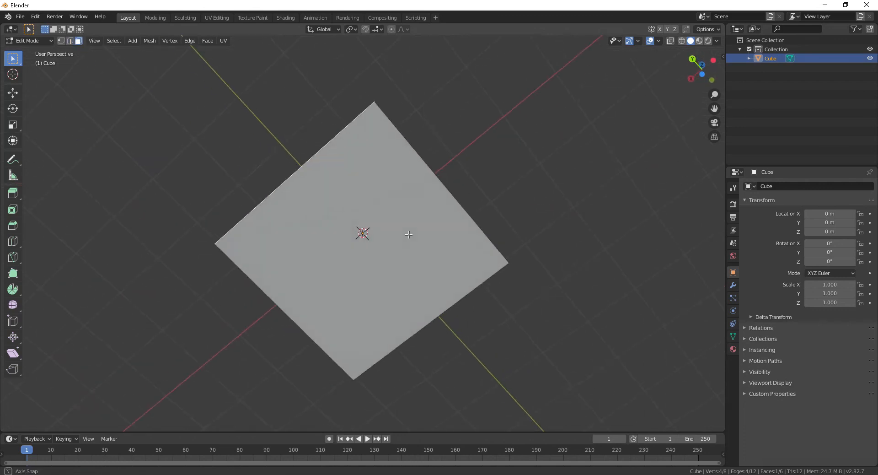
pyautogui.click(404, 234)
pyautogui.moveTo(256, 178); pyautogui.dragTo(394, 392, button='middle')
pyautogui.moveTo(410, 347); pyautogui.dragTo(346, 259, button='middle')
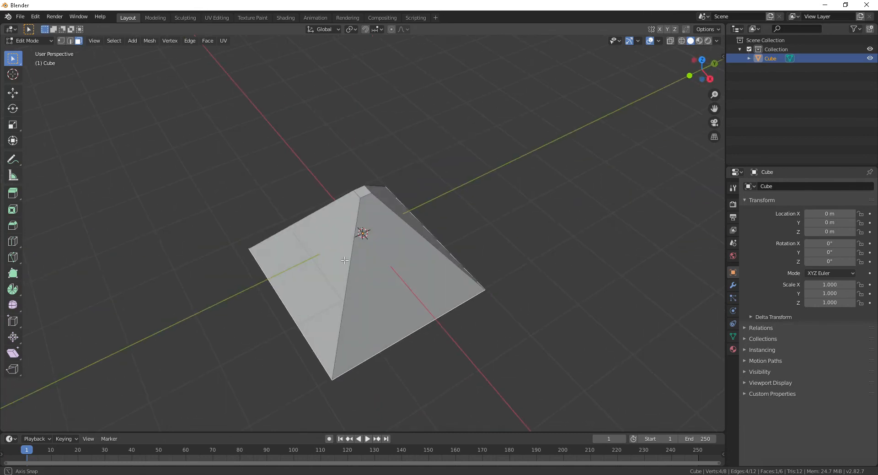
# Select the pyramid's sloping side faces one after another, leaving a single side face selected
pyautogui.click(346, 259)
pyautogui.moveTo(437, 284); pyautogui.dragTo(466, 271, button='middle')
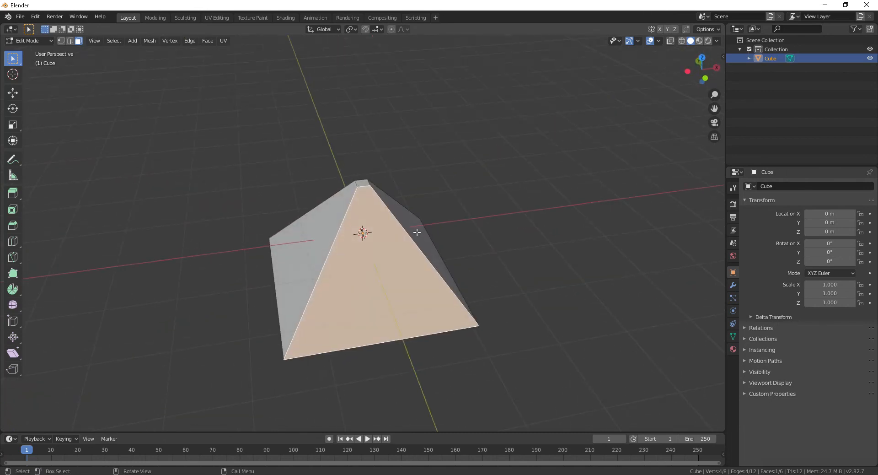
pyautogui.click(417, 232)
pyautogui.click(332, 242)
pyautogui.click(365, 328)
pyautogui.moveTo(424, 337); pyautogui.dragTo(520, 279, button='middle')
pyautogui.scroll(1, 521, 278)
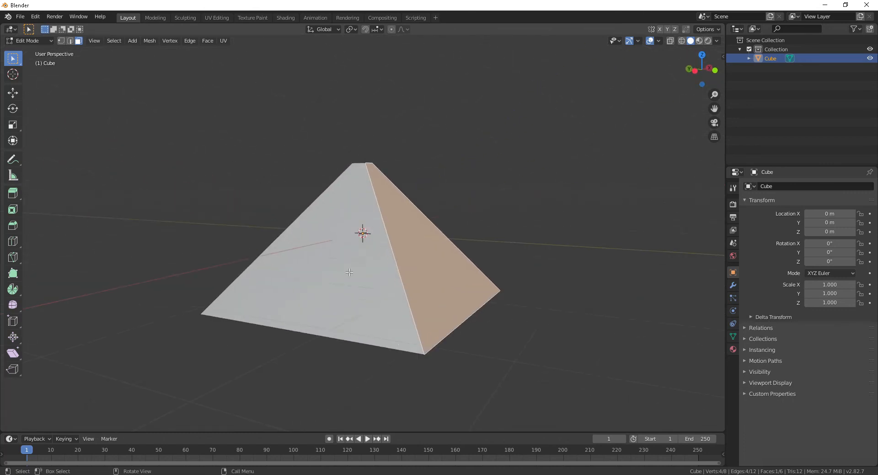
pyautogui.moveTo(292, 247); pyautogui.dragTo(320, 258, button='middle')
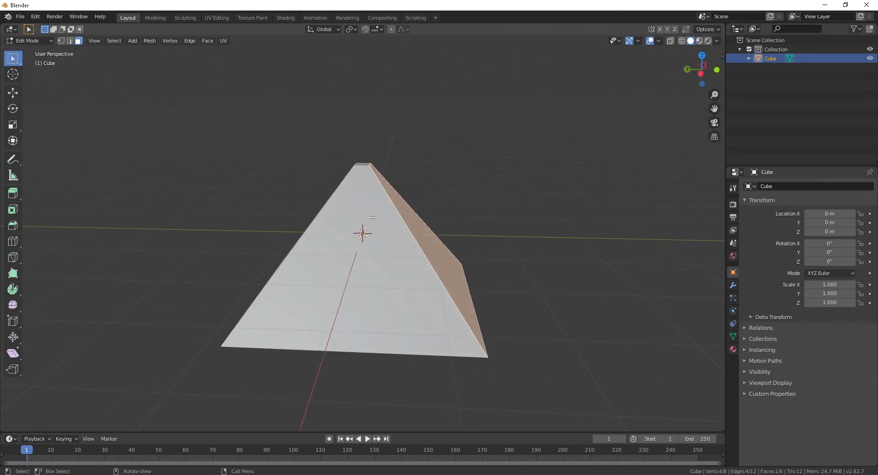